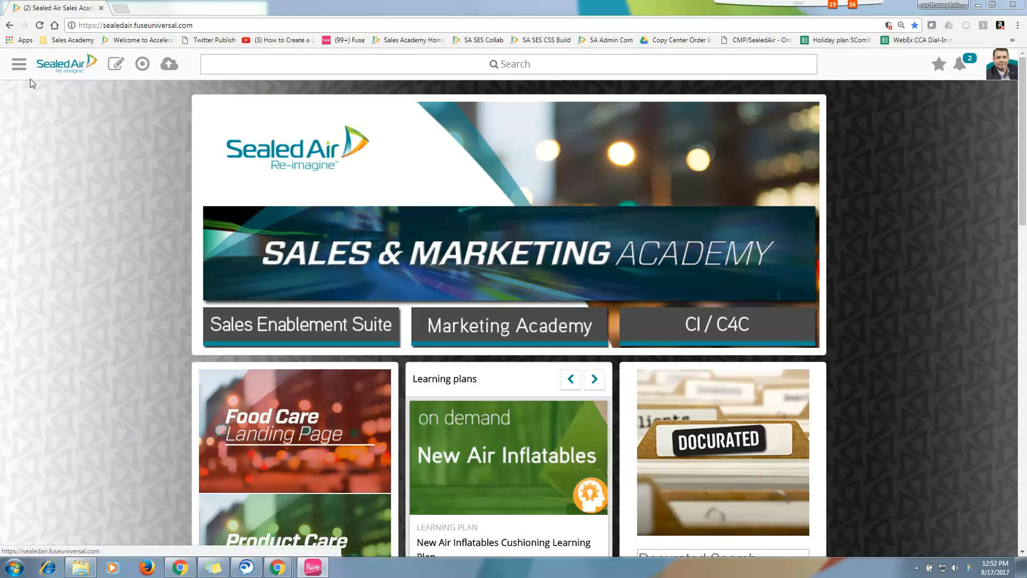
Step: Go through the site navigation panel to the Admin area's Manage users page
left_click(20, 65)
scroll(53, 300, "down", 3)
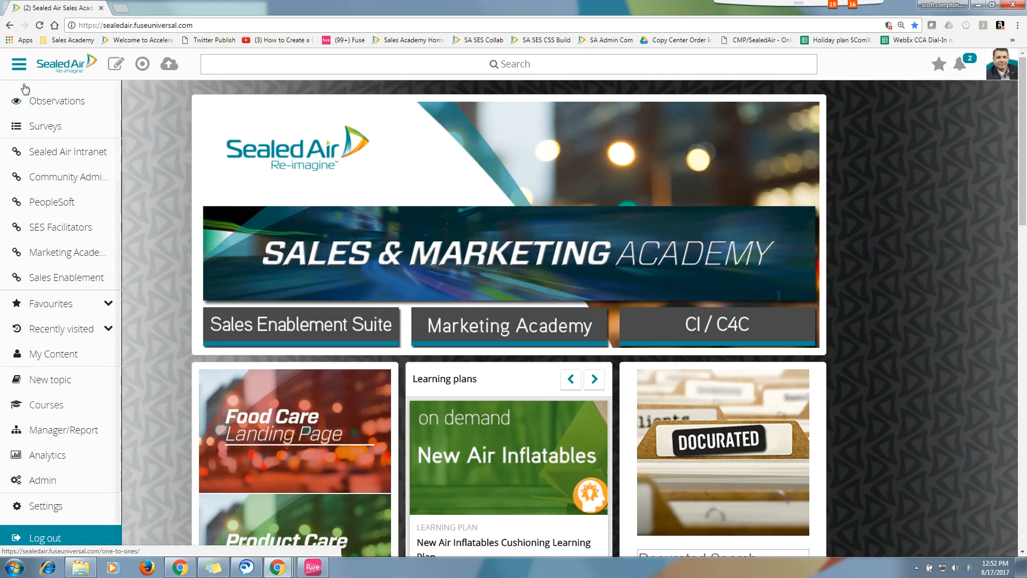
left_click(43, 481)
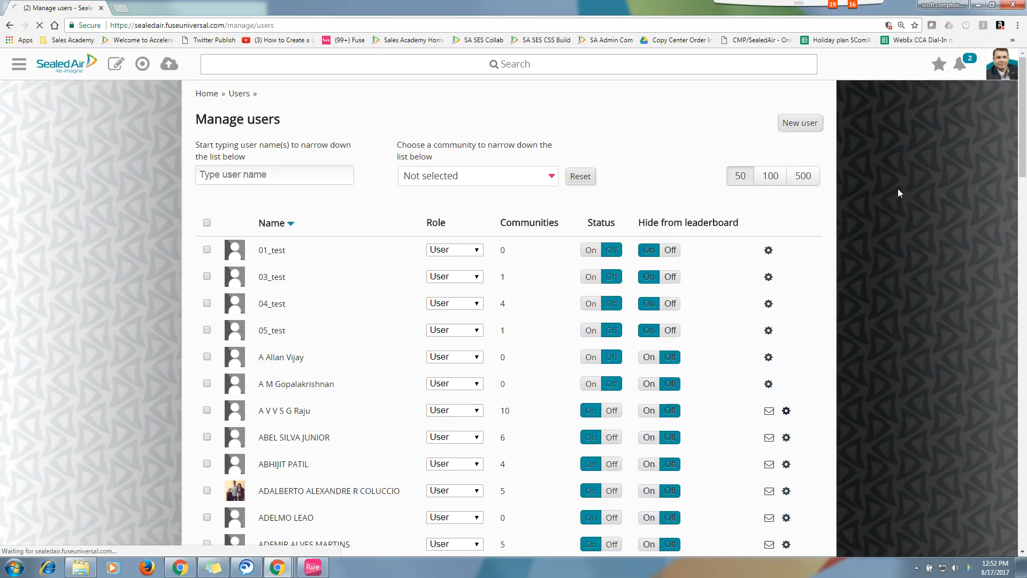
Step: Start a new user, enter the username, and fill the work e-mail from the saved autofill suggestion
left_click(808, 126)
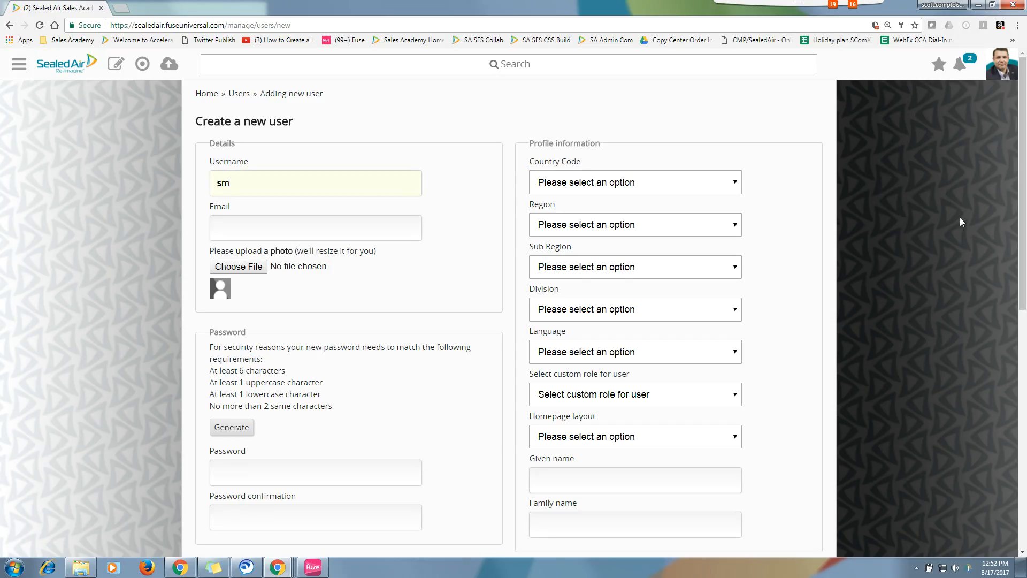
type("compto")
key("Tab")
type("sx")
key("BackSpace")
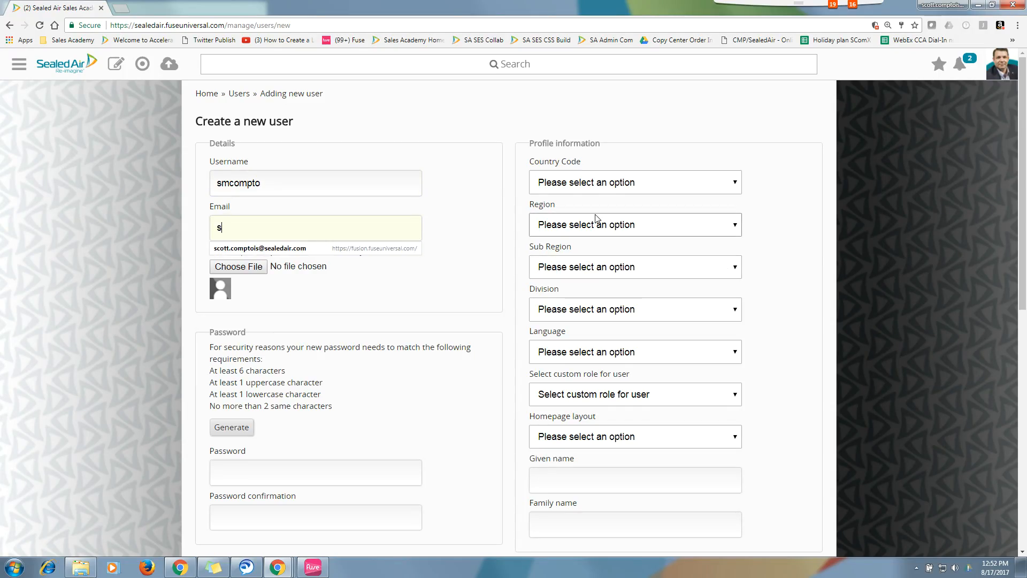
left_click(295, 249)
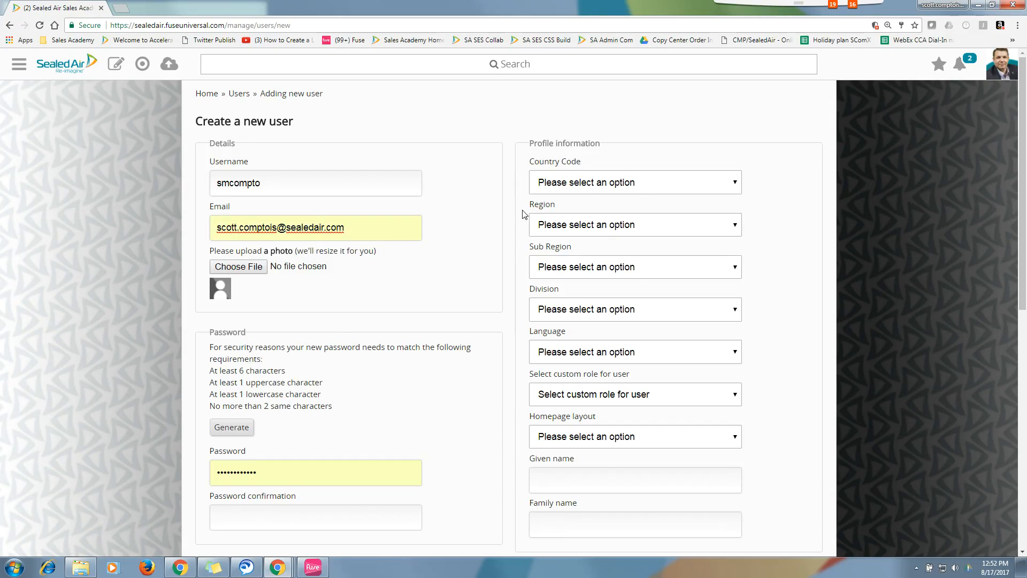
scroll(403, 356, "down", 2)
Step: Generate a random password for both password fields and review the rest of the form
left_click(239, 341)
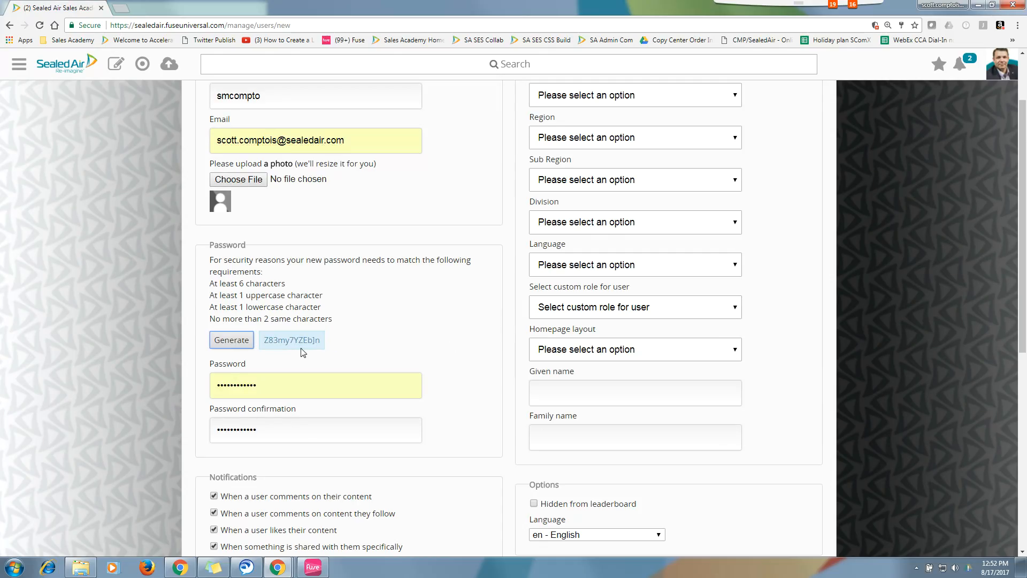
scroll(465, 351, "down", 2)
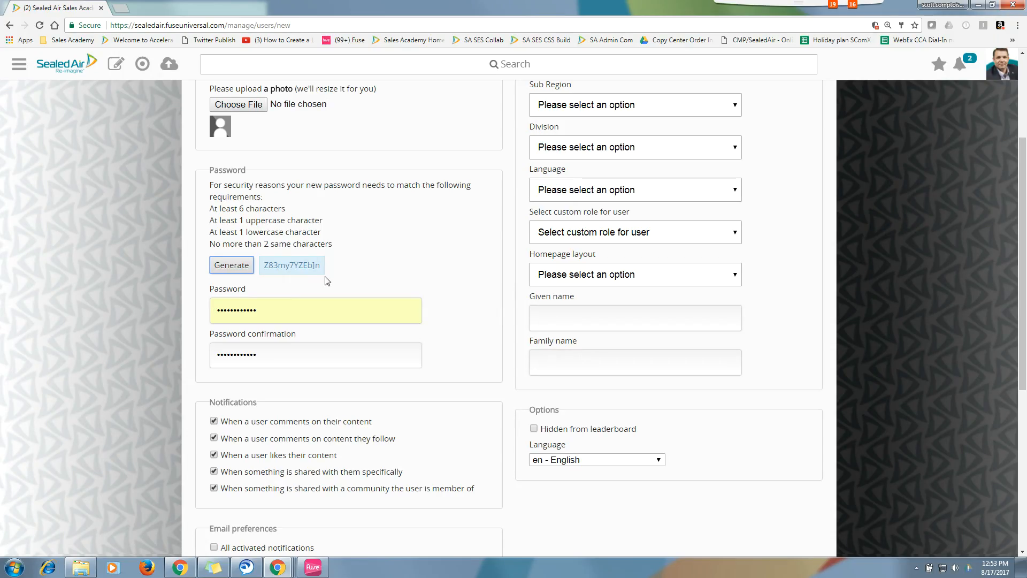
scroll(492, 291, "down", 3)
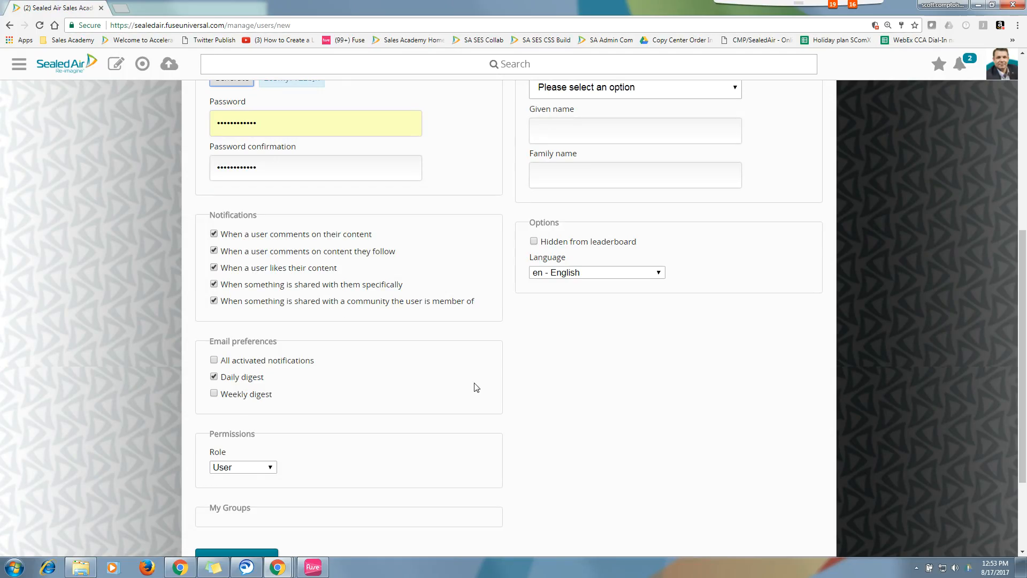
scroll(470, 378, "down", 2)
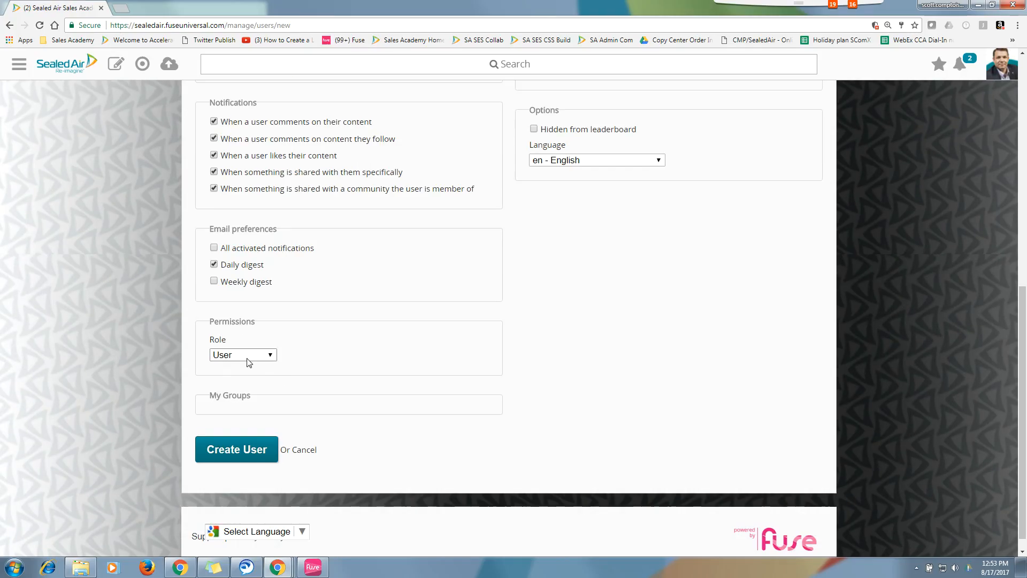
scroll(739, 367, "up", 10)
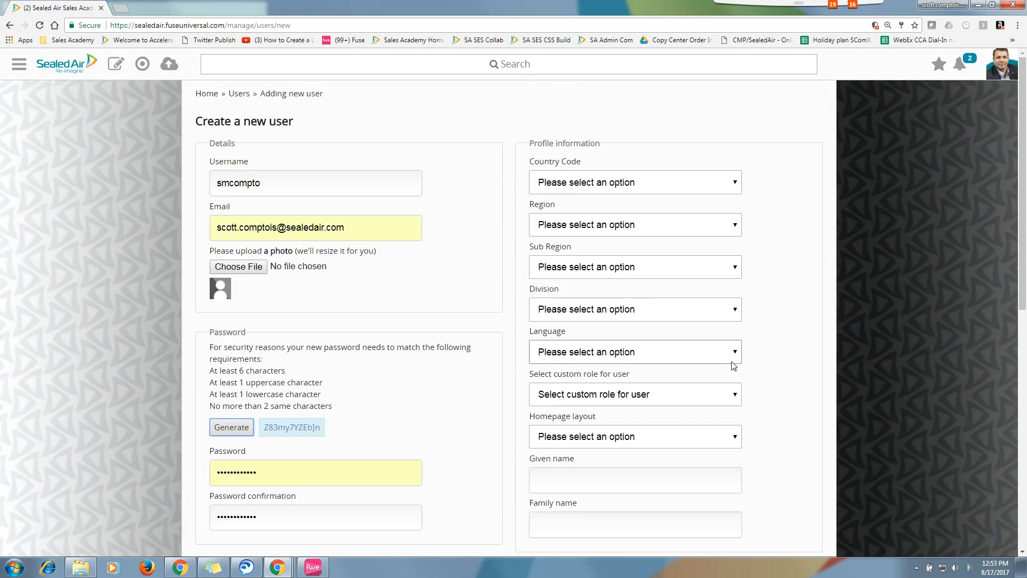
Step: Set the new user's Country Code to USA
left_click(717, 188)
left_click(632, 219)
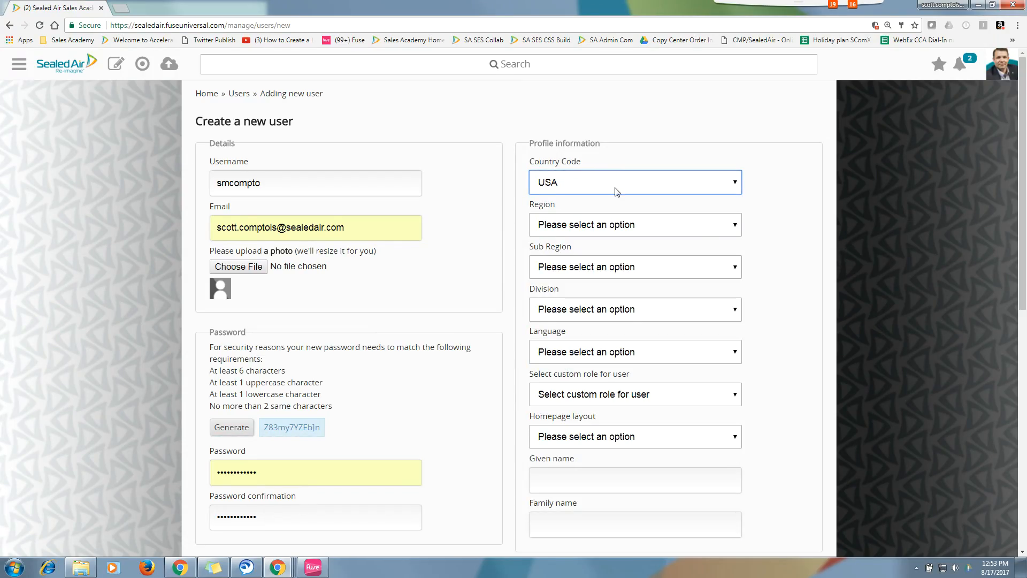
left_click(725, 186)
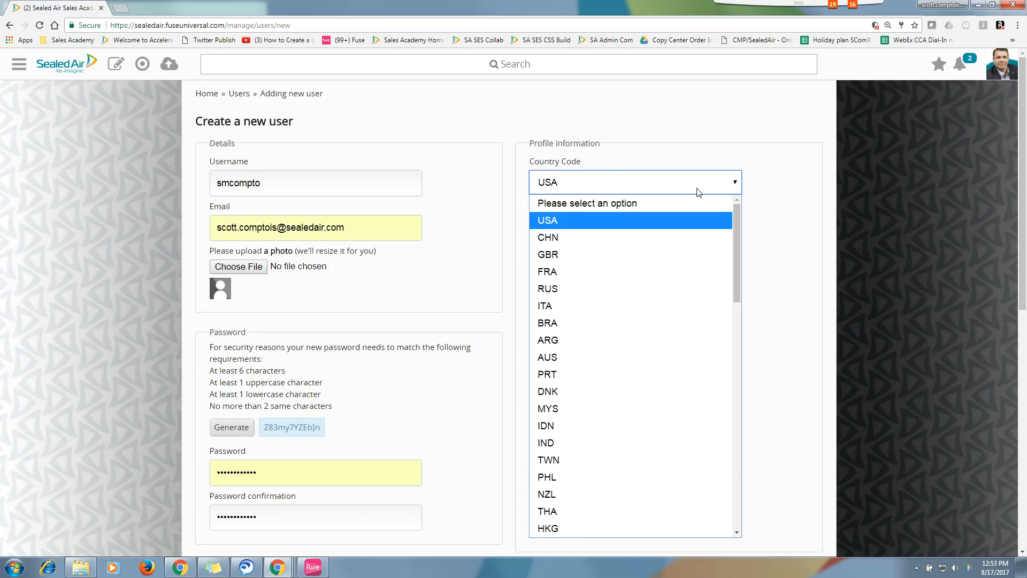
left_click(551, 219)
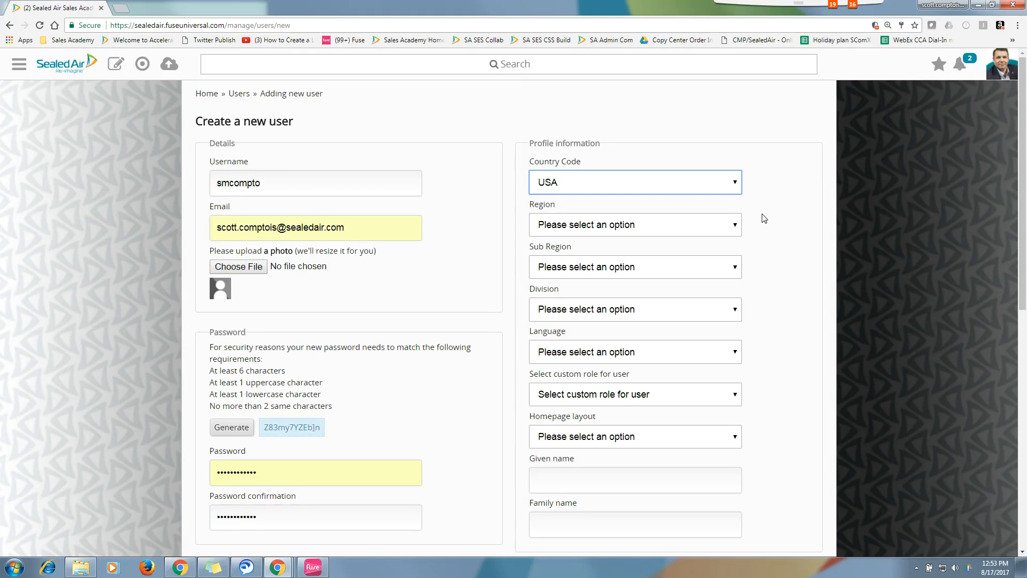
Step: Set Region to NOAM, Sub Region to NOAM and Division to CO
left_click(714, 230)
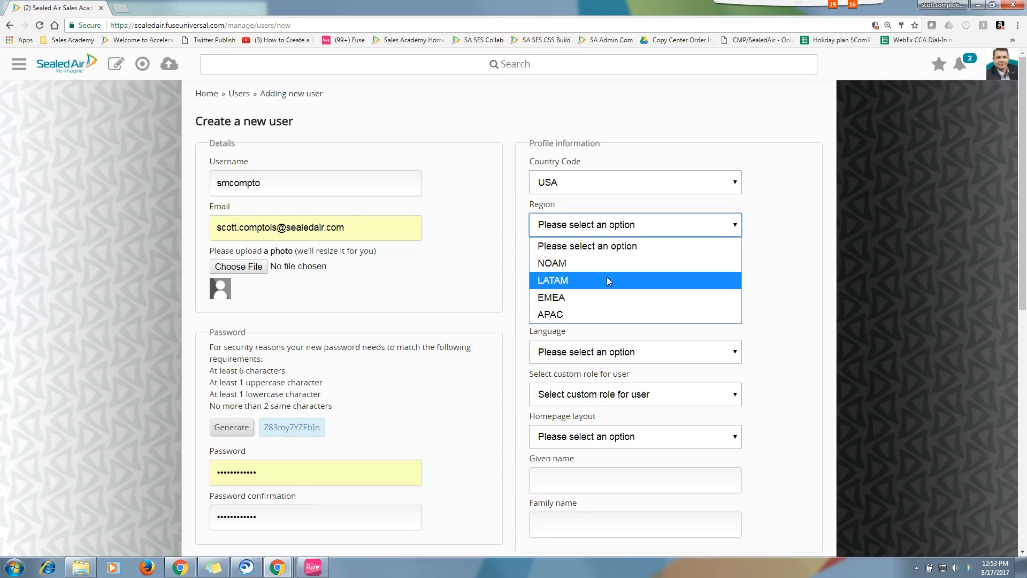
left_click(573, 264)
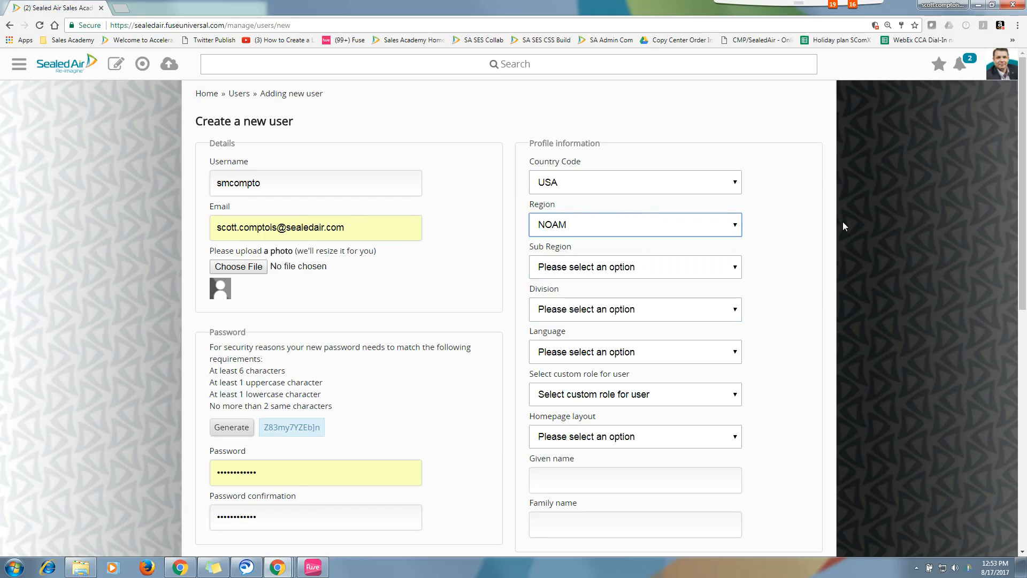
left_click(621, 274)
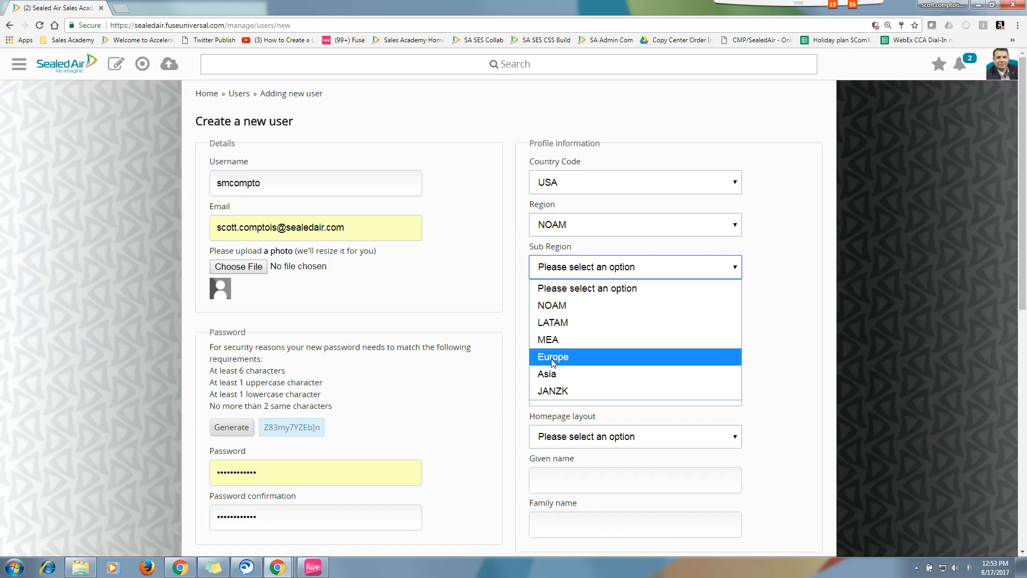
left_click(565, 307)
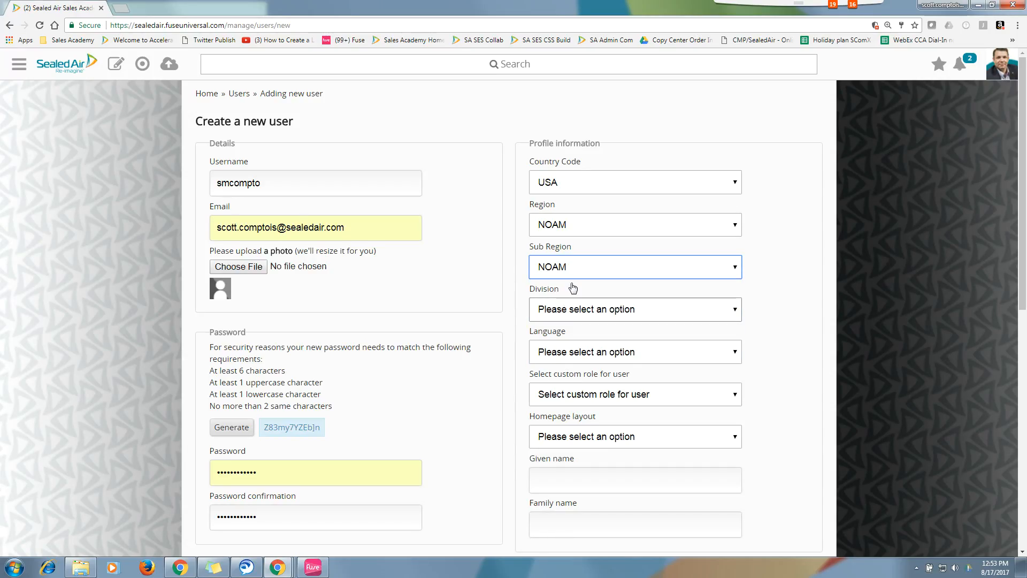
left_click(634, 317)
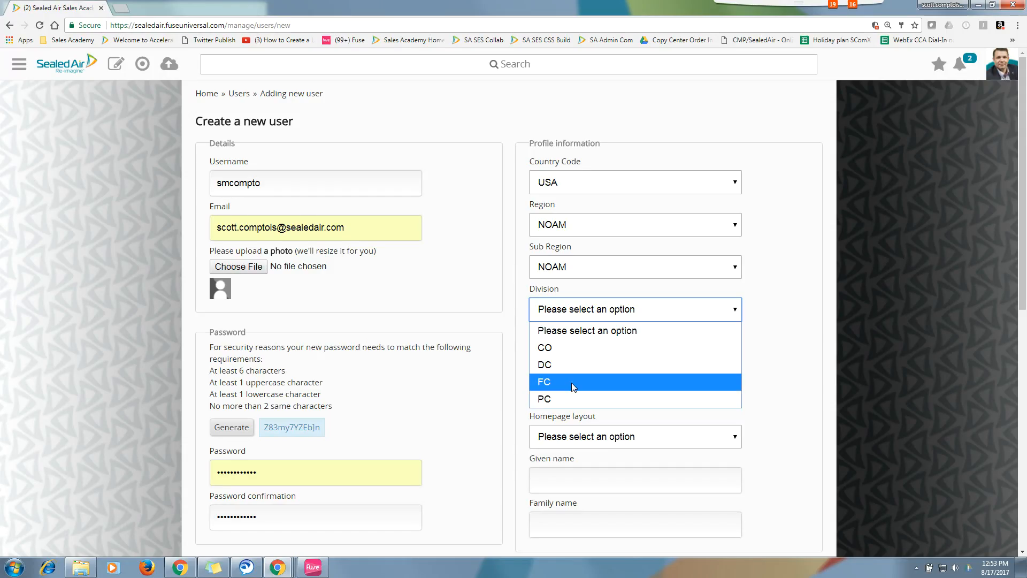
left_click(574, 349)
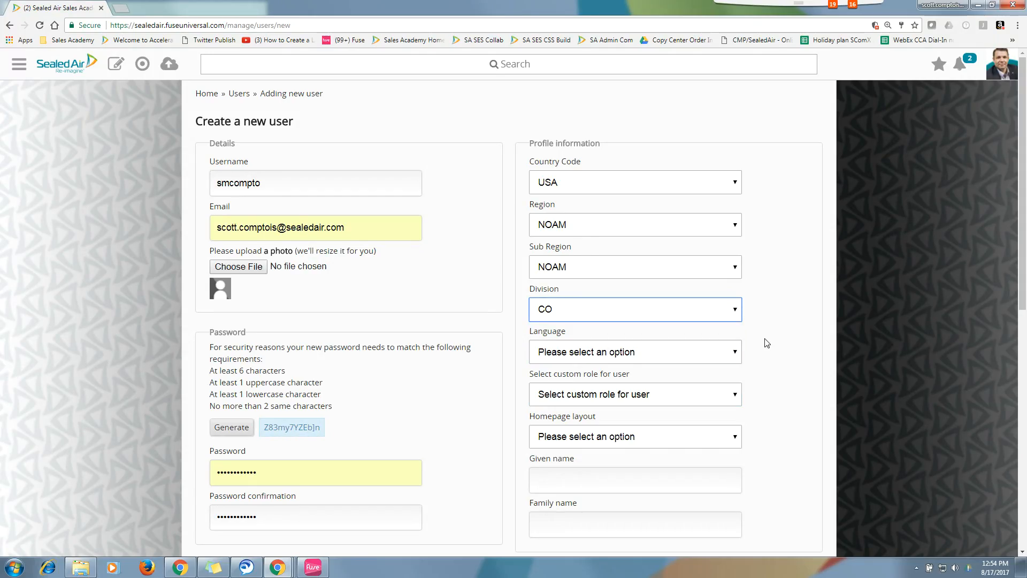
Step: Set the profile language to English
left_click(730, 356)
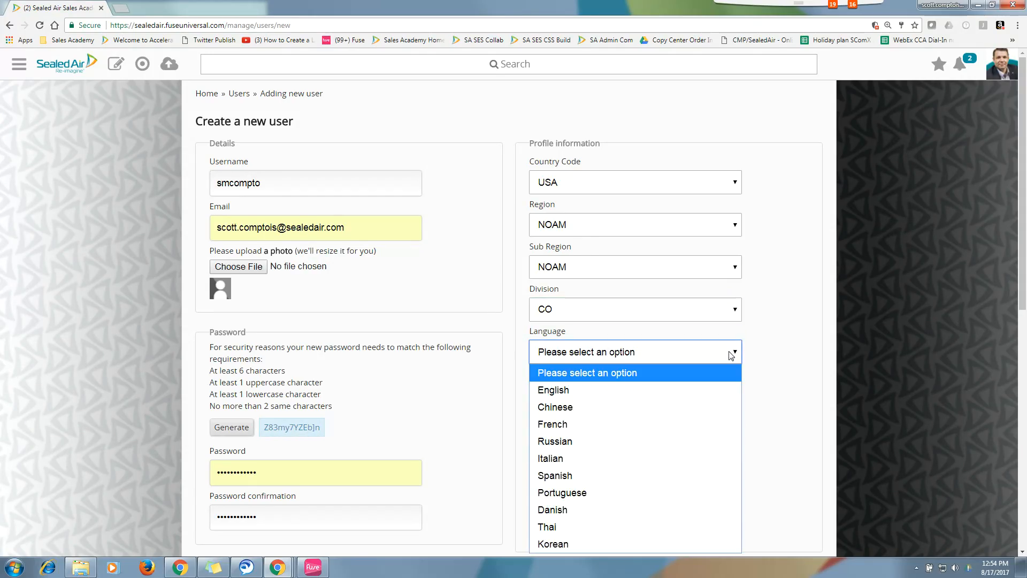
left_click(547, 390)
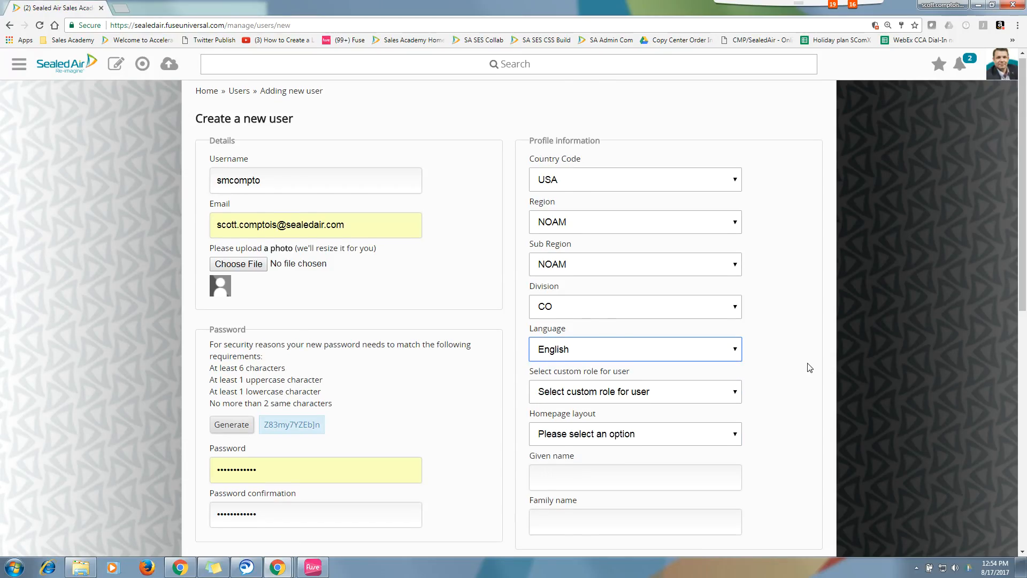
scroll(808, 367, "down", 1)
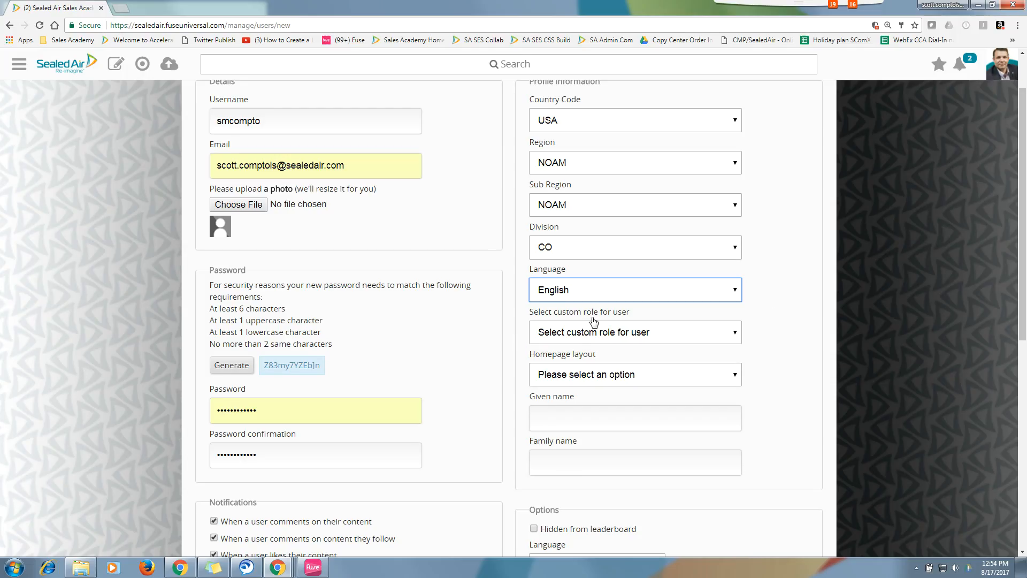
Step: Assign the Corporate Support custom role to the new user
left_click(736, 334)
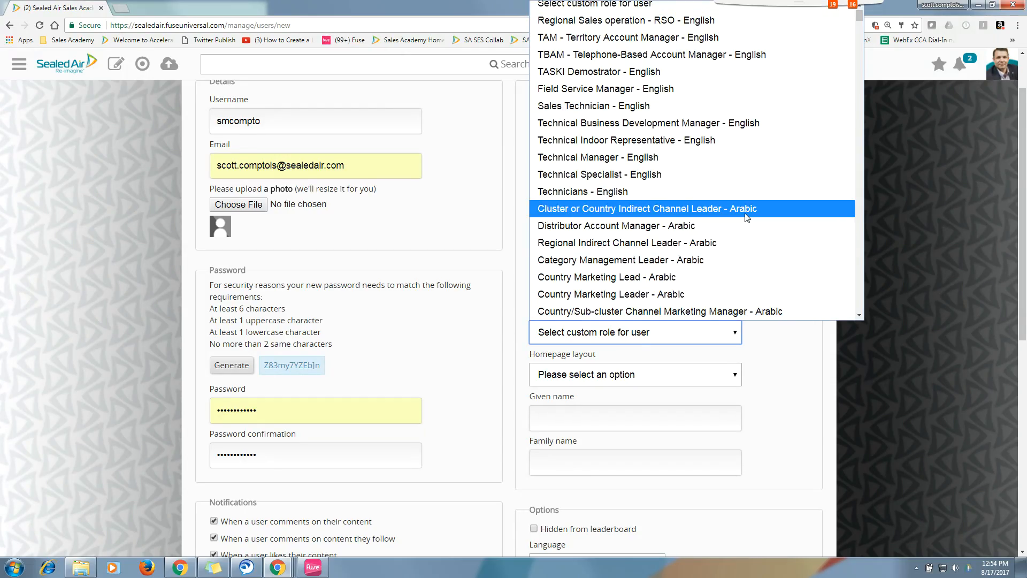
scroll(746, 216, "down", 20)
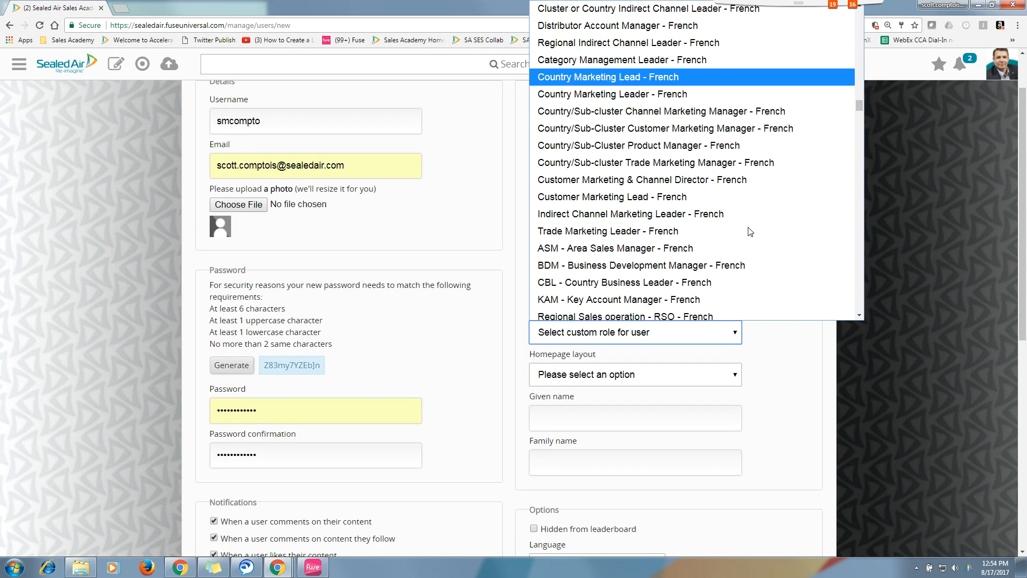
scroll(749, 230, "down", 20)
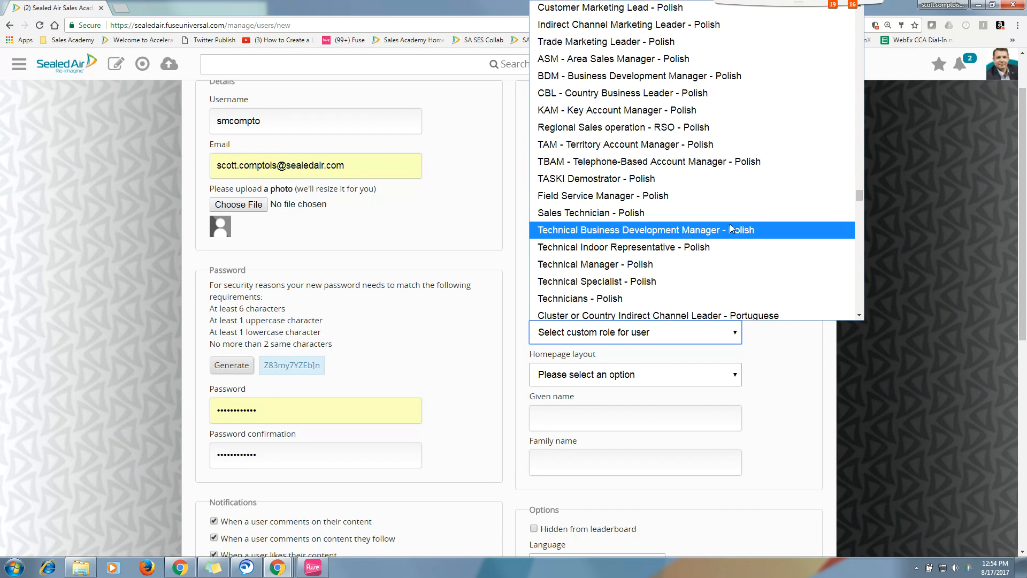
scroll(731, 227, "down", 20)
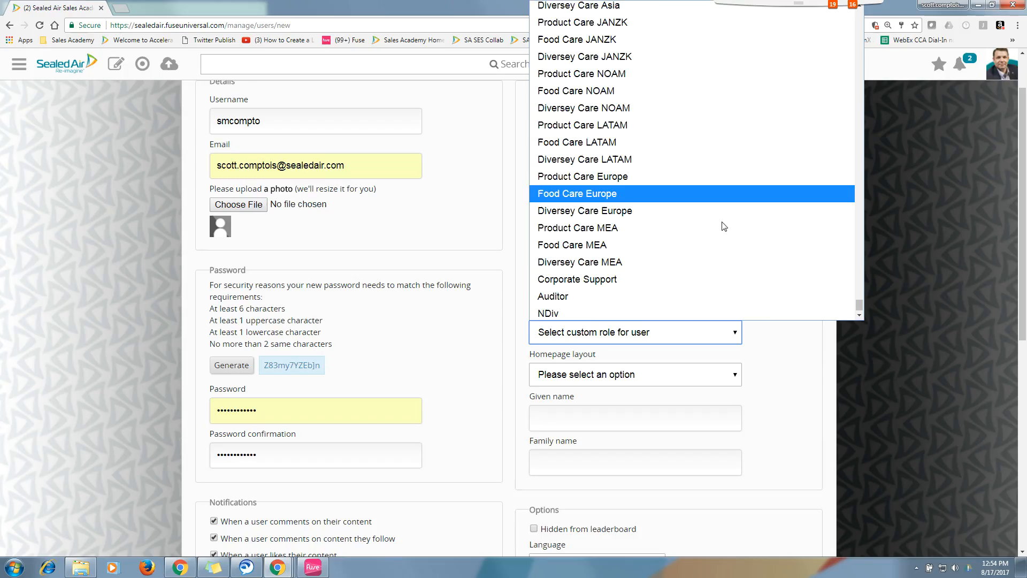
scroll(664, 183, "up", 2)
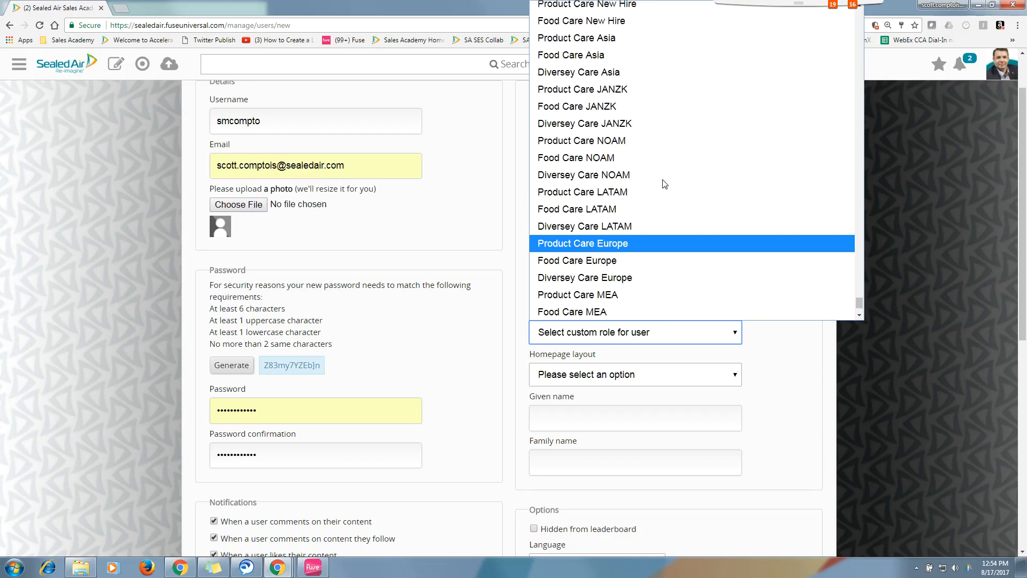
scroll(663, 139, "up", 2)
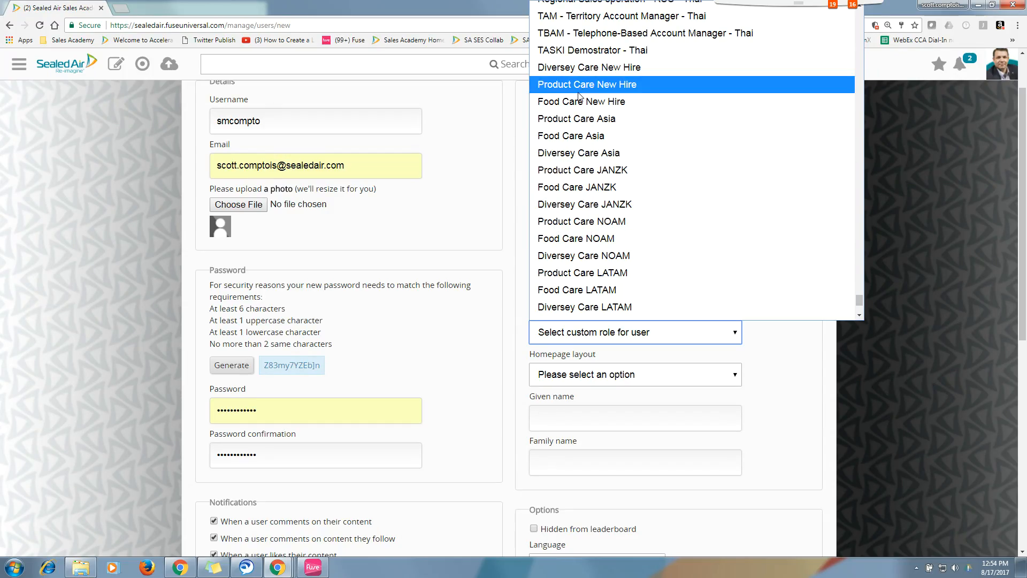
scroll(575, 214, "down", 3)
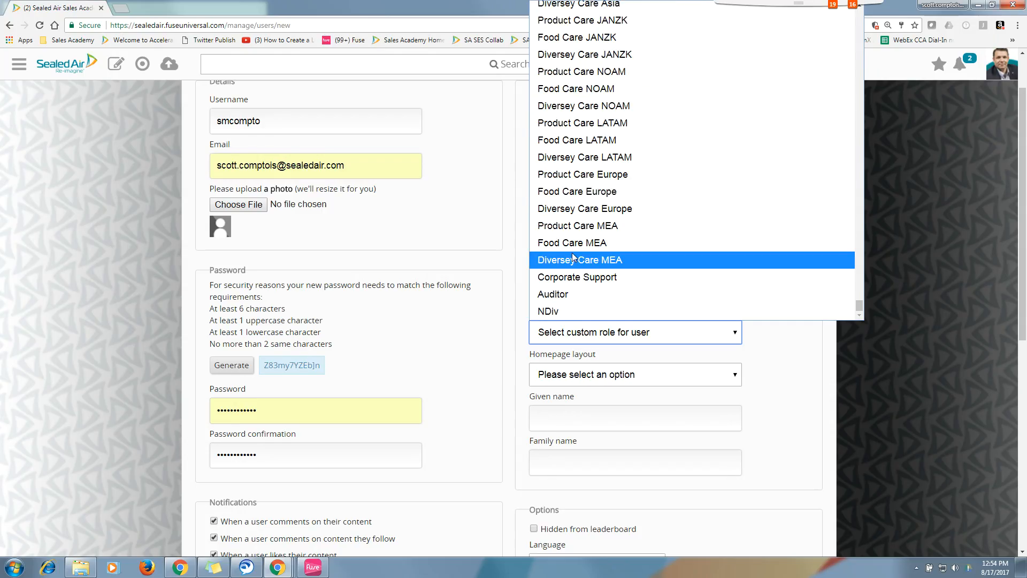
left_click(575, 277)
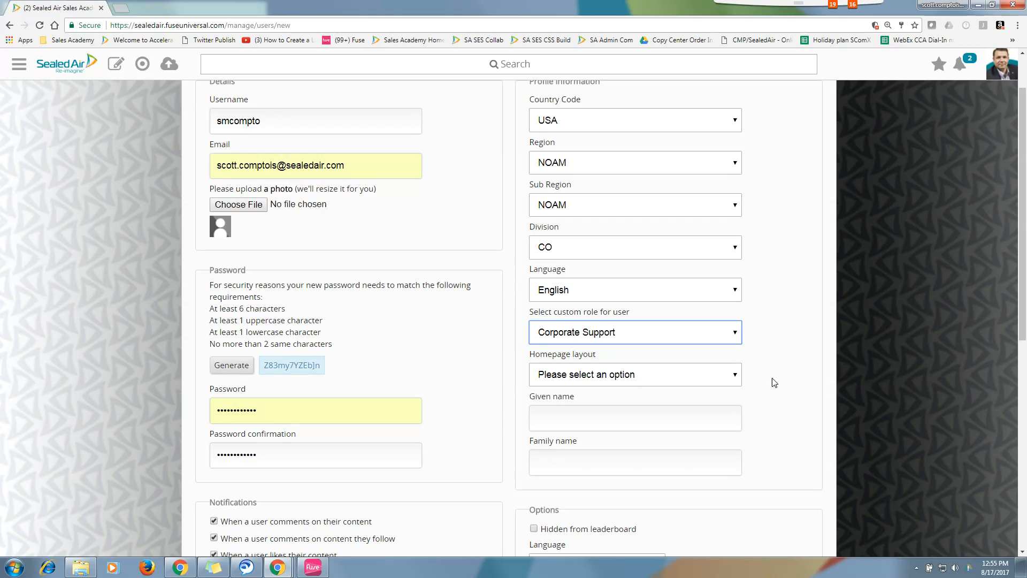
Step: Choose Corporate Landing Page as the new user's homepage layout
left_click(736, 377)
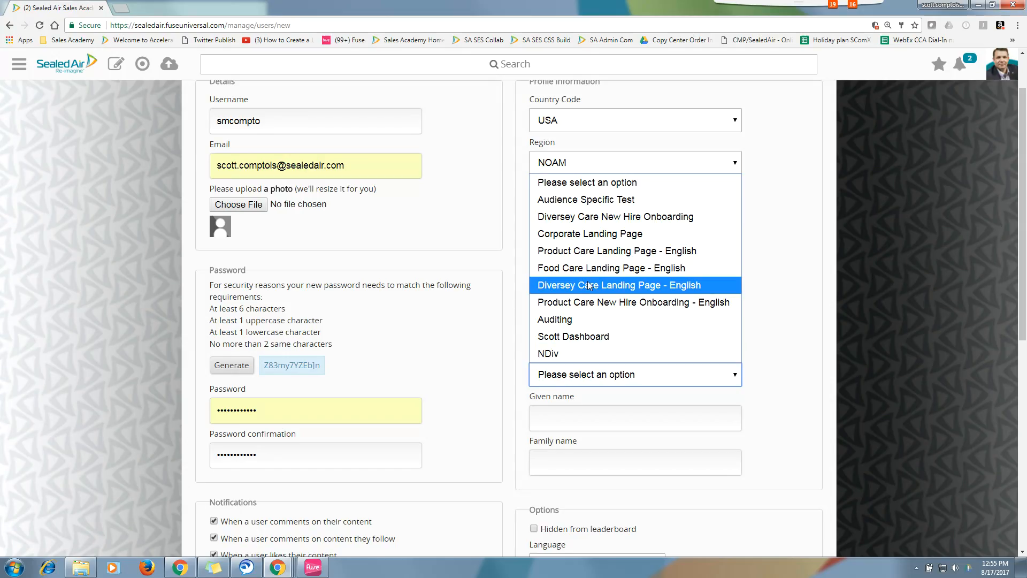
left_click(576, 234)
scroll(817, 358, "down", 3)
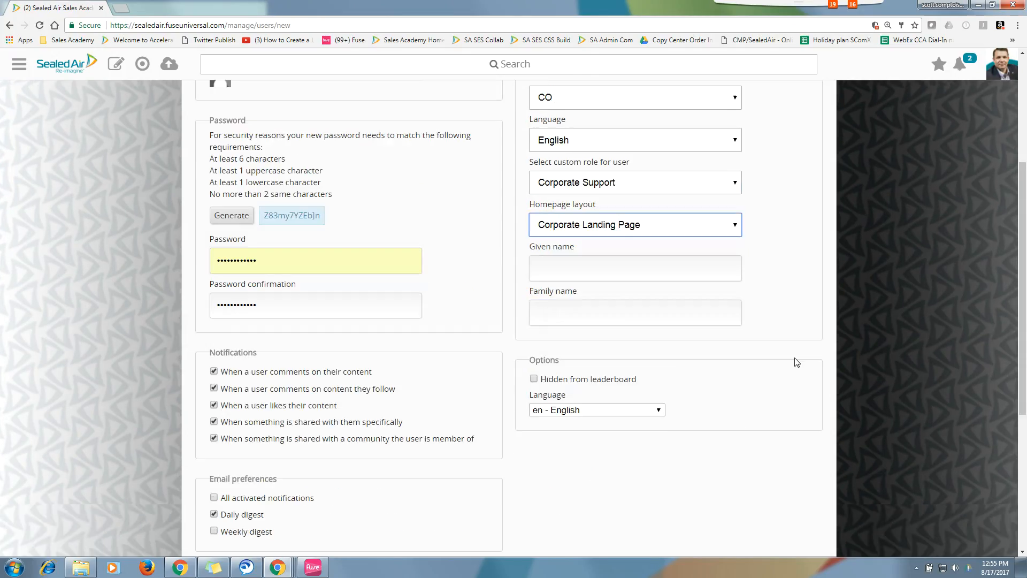
left_click(611, 269)
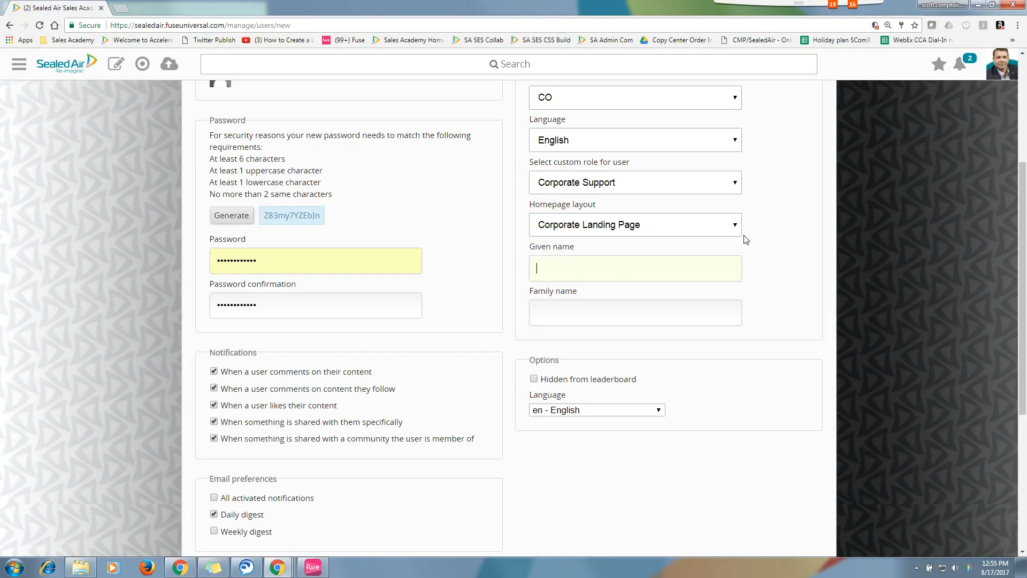
Step: Enter the new user's given name and family name
key("Tab")
scroll(570, 446, "down", 2)
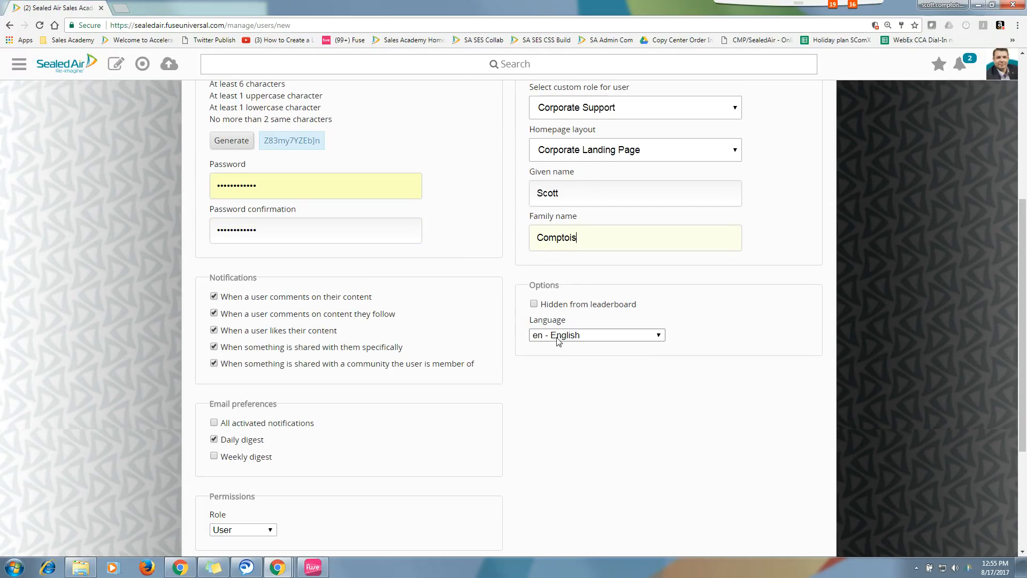
Step: Keep the options language at en - English and return to the top of the form
left_click(661, 337)
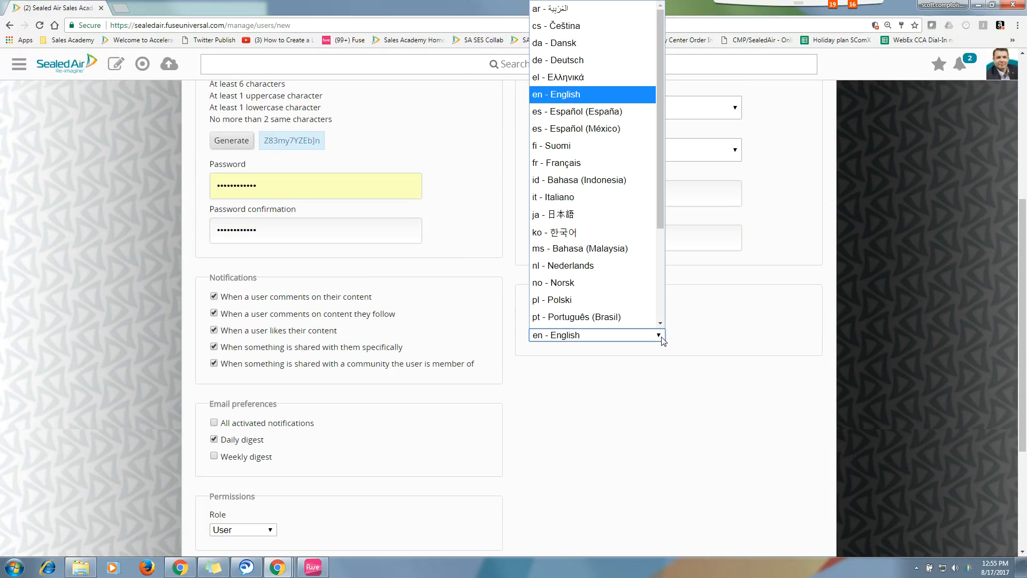
scroll(598, 183, "down", 1)
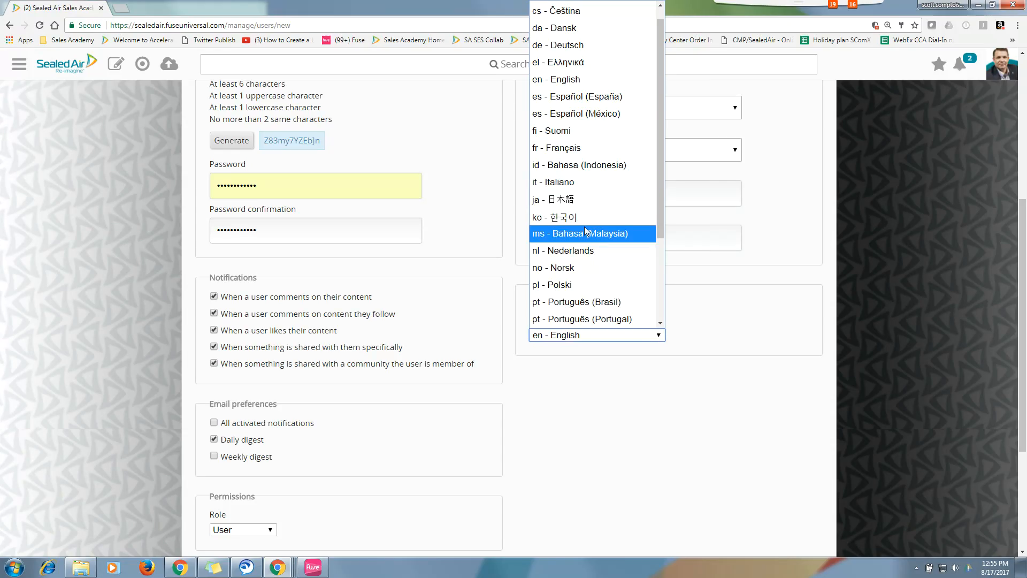
left_click(582, 81)
scroll(591, 404, "down", 4)
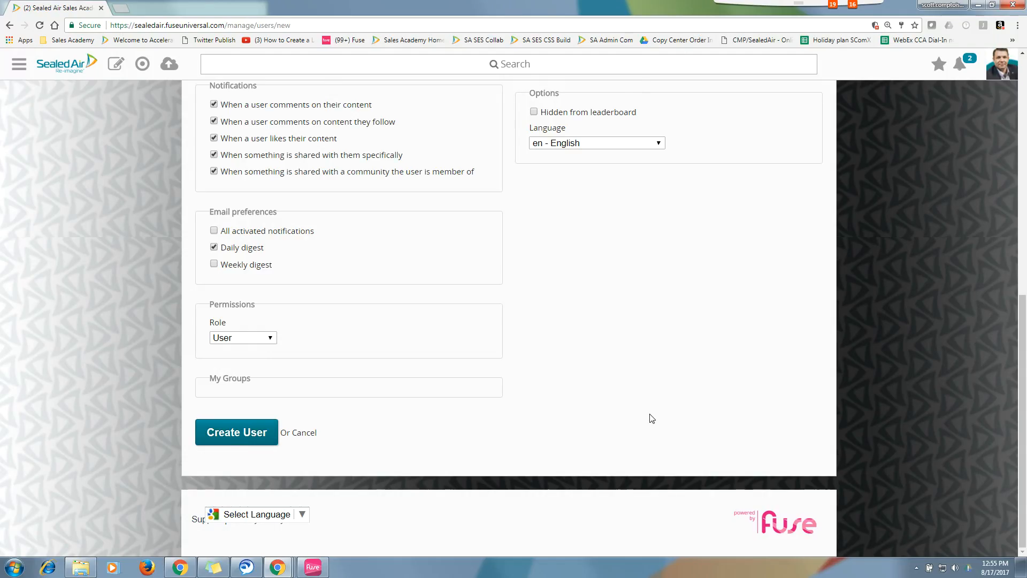
scroll(644, 408, "up", 3)
scroll(643, 409, "up", 7)
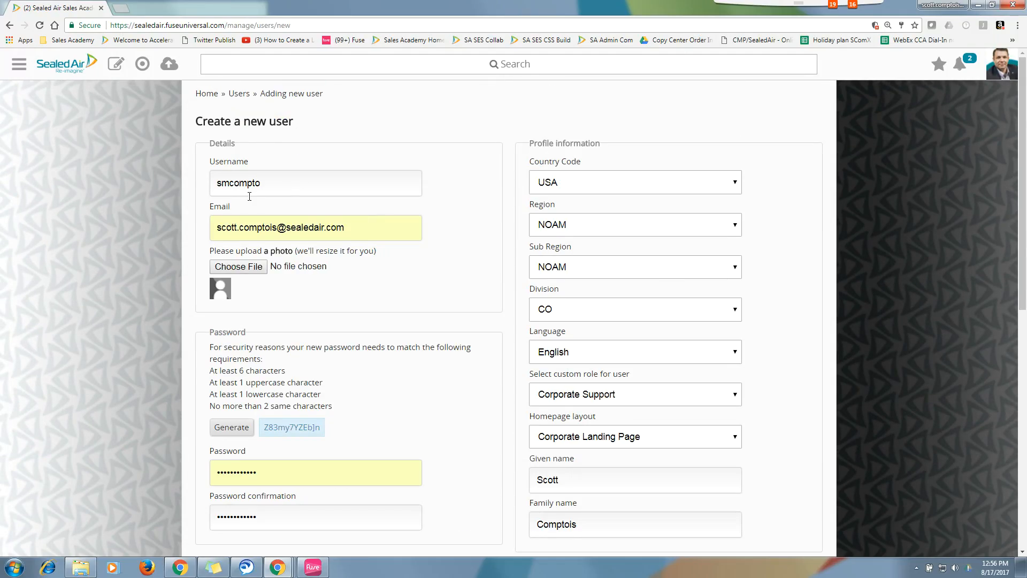